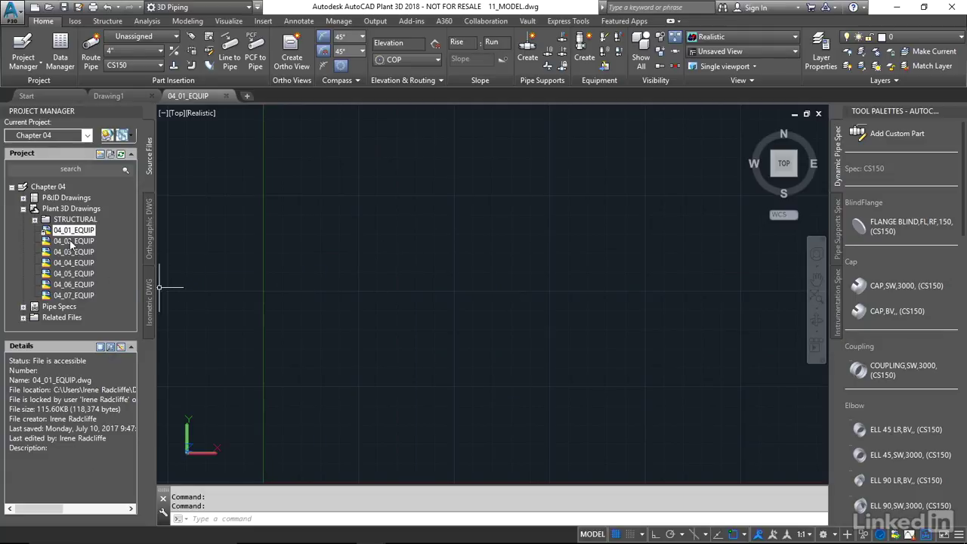
- Open the 04_02_EQUIP drawing and switch its view from perspective to parallel projection
double_click(73, 241)
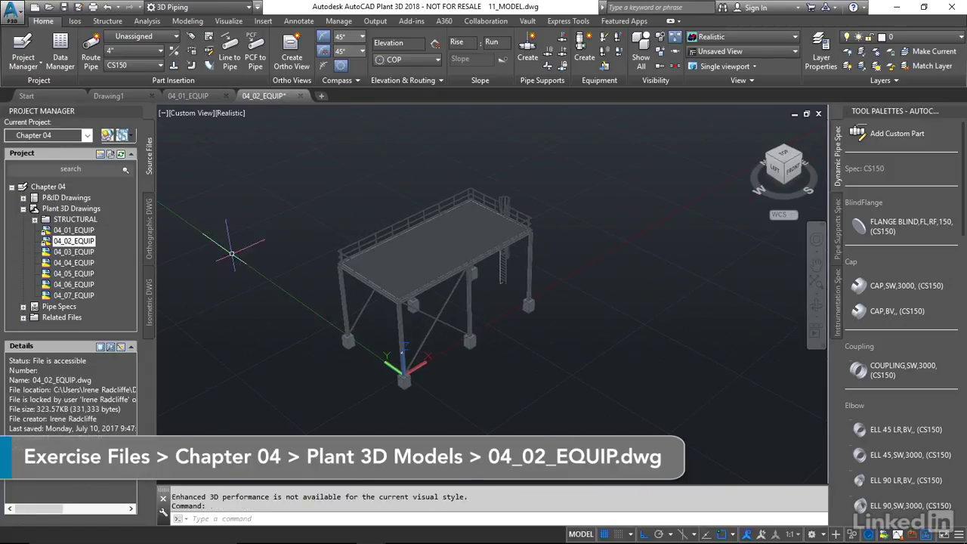
left_click(195, 115)
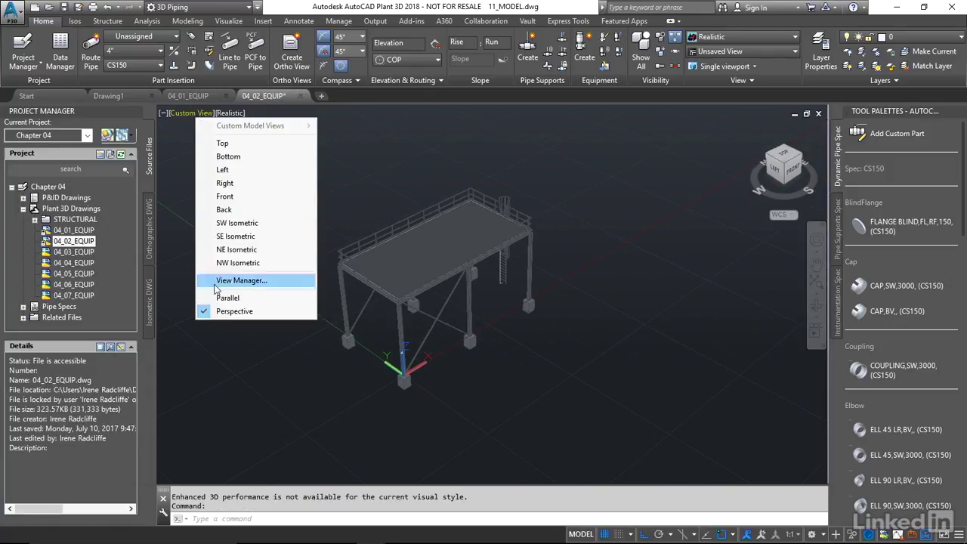
left_click(227, 298)
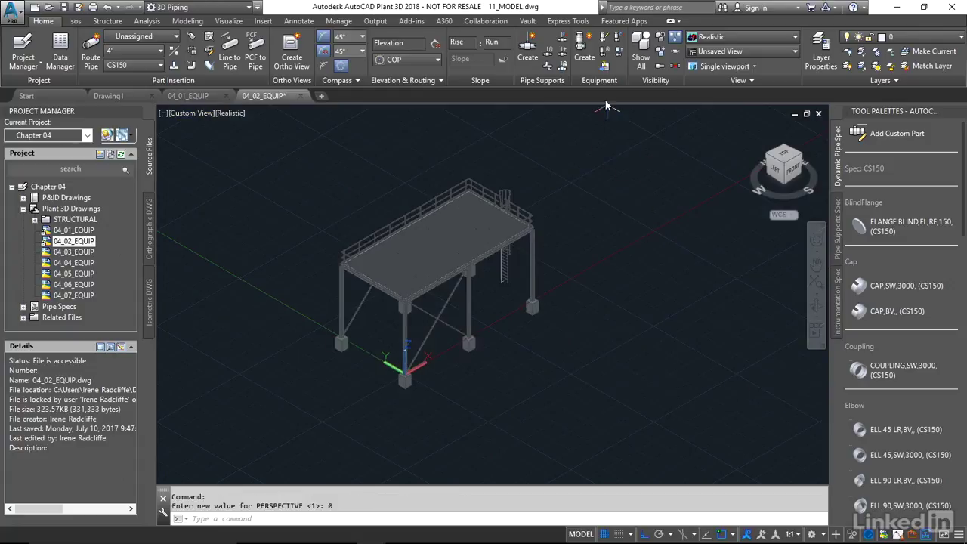
- Start a new Pump > Centrifugal Pump in Create Equipment and review its default dimensions
left_click(585, 46)
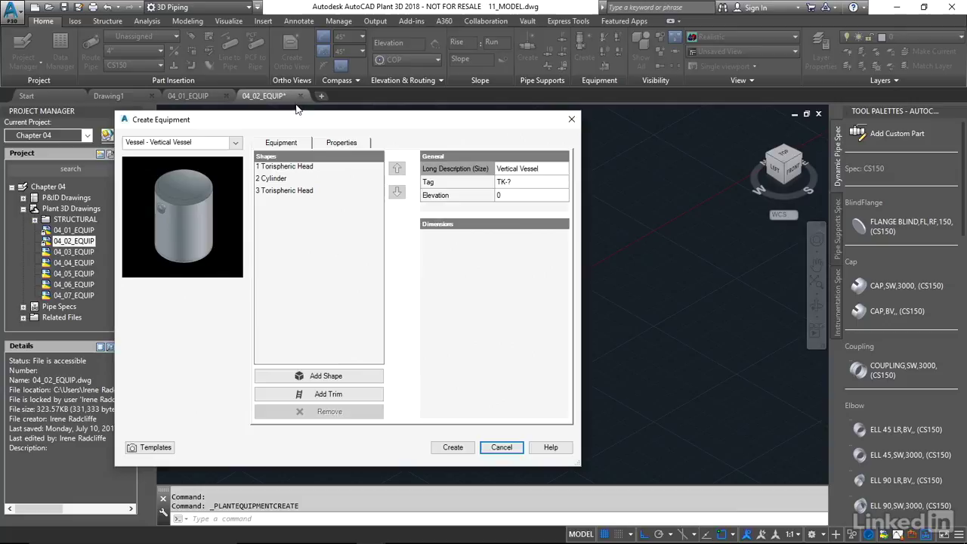
left_click(236, 142)
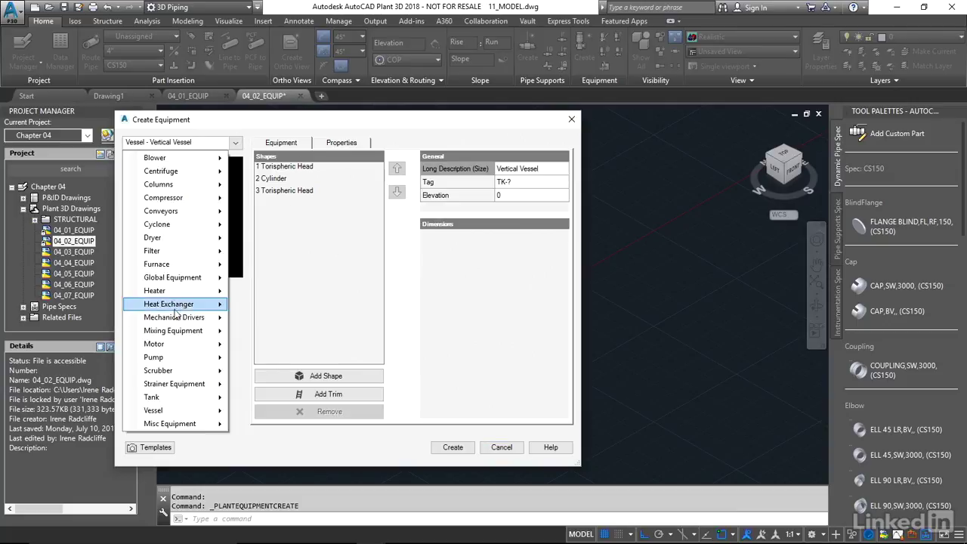
mouse_move(159, 359)
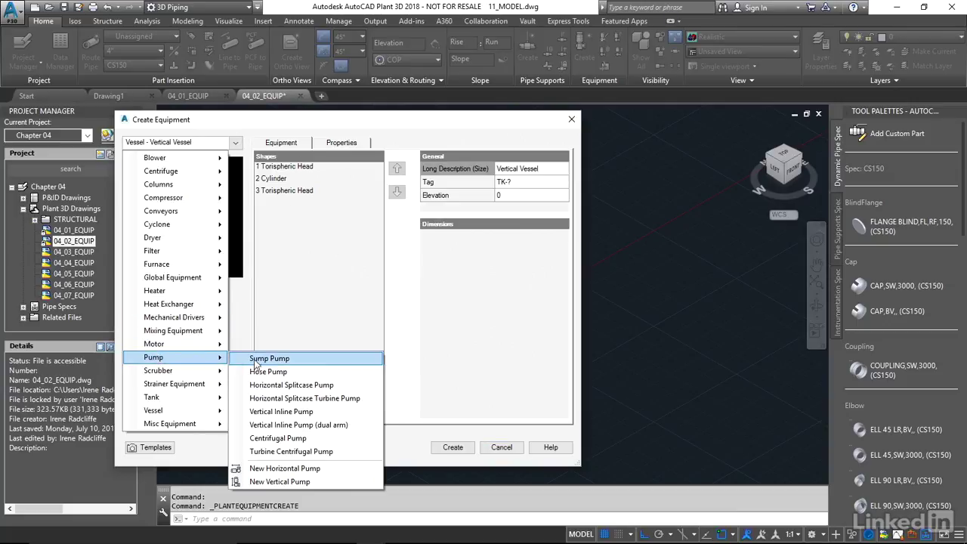
left_click(279, 441)
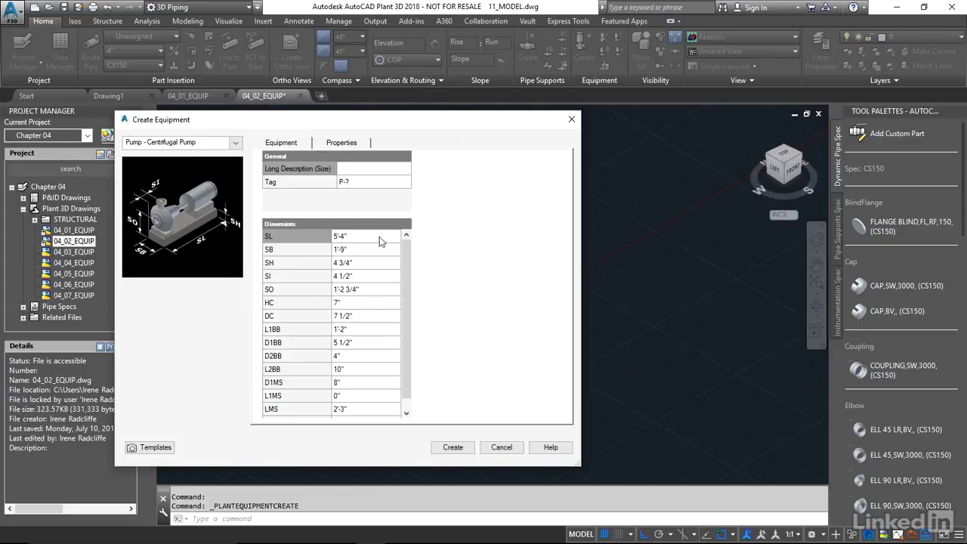
left_click_drag(440, 122, 514, 82)
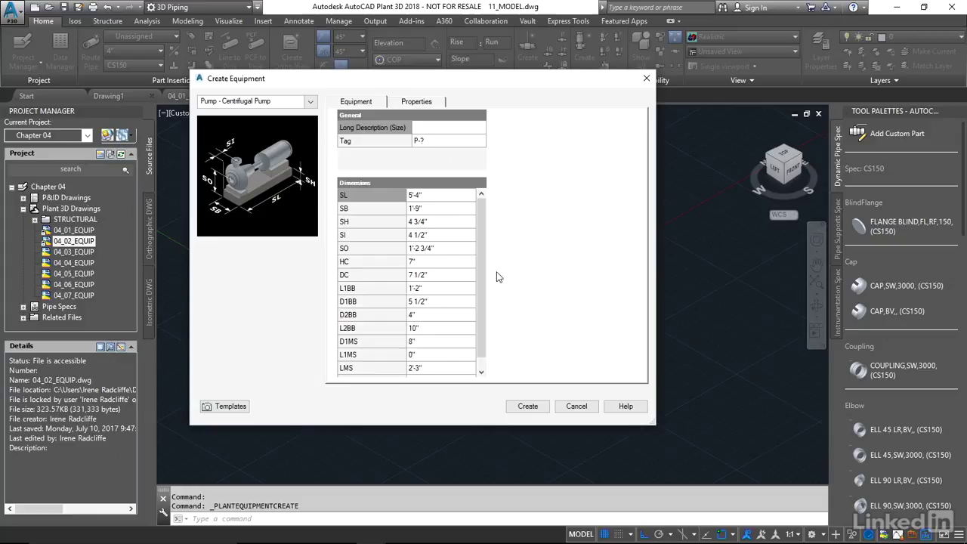
scroll(479, 270, "down", 1)
scroll(475, 288, "up", 1)
- Assign the centrifugal pump tag number 402B, making it P-402B
left_click(436, 141)
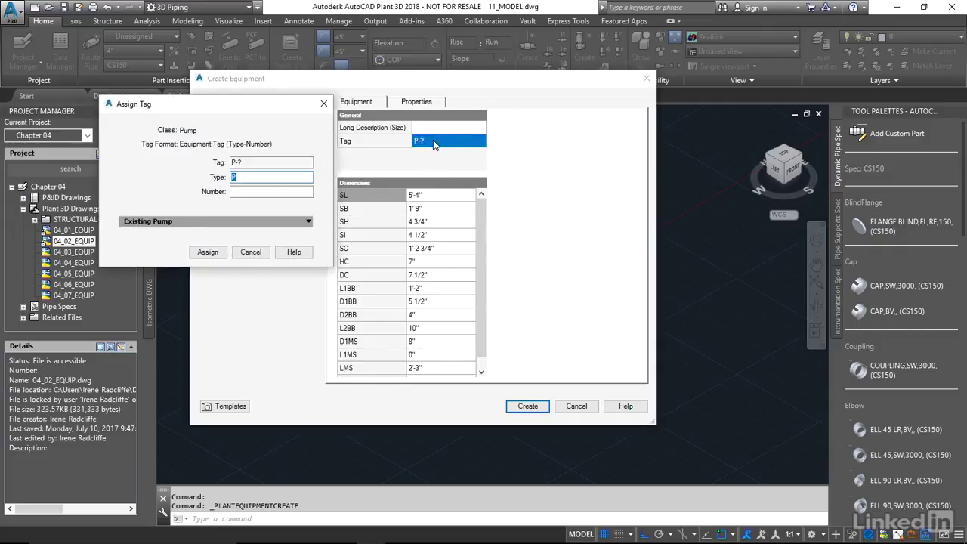
left_click_drag(224, 105, 237, 91)
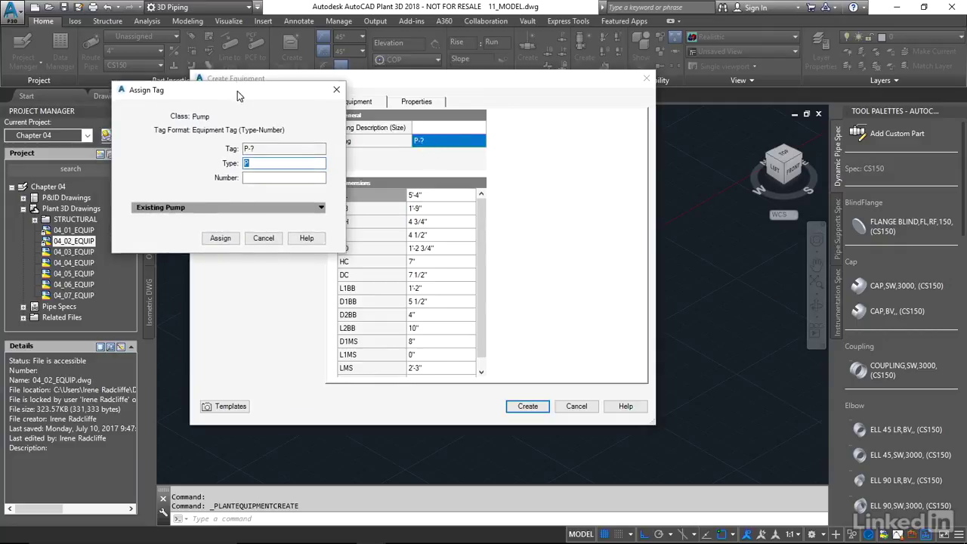
left_click(260, 176)
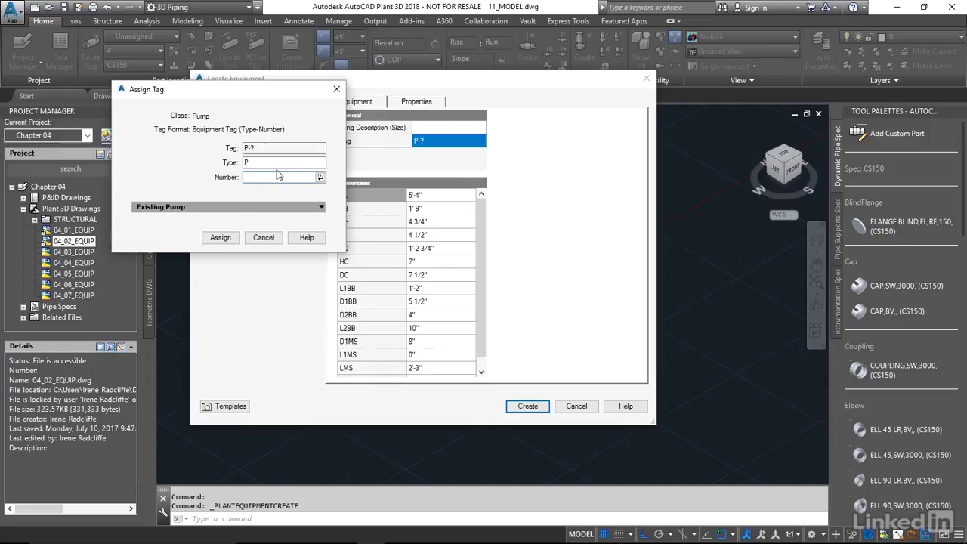
type("402B")
left_click(221, 238)
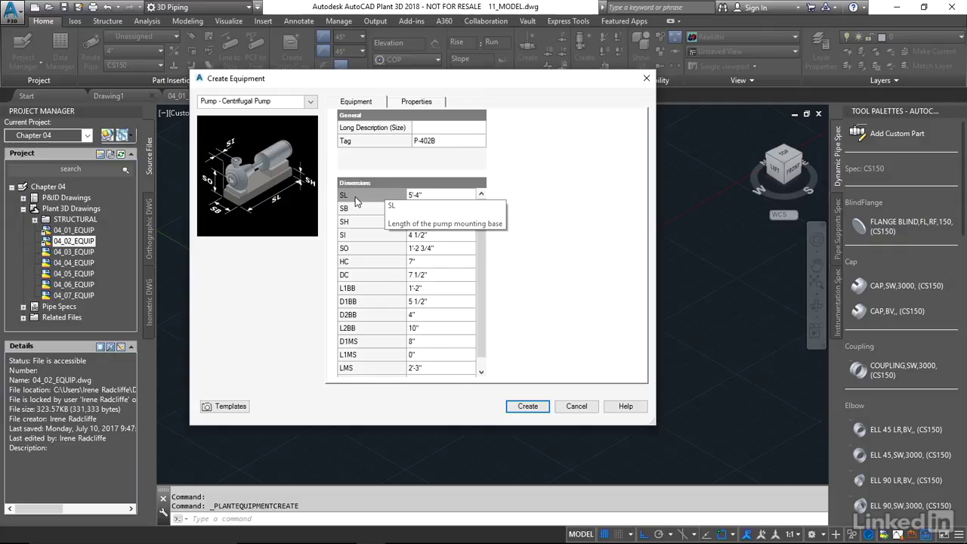
- Change the pump dimensions to SL 6'0" and SB 2'-0", then create the pump
left_click(434, 197)
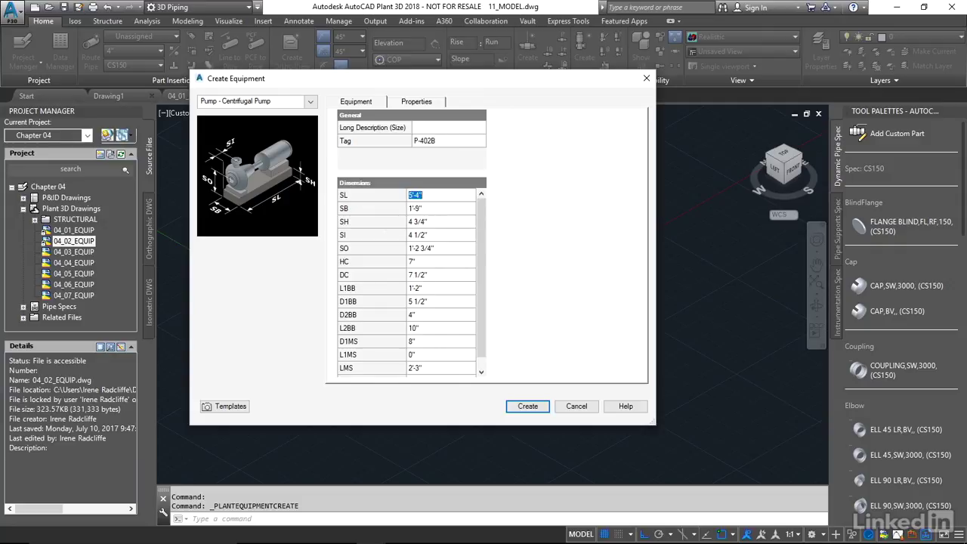
type("6'0")
left_click(429, 208)
type("2'-0")
key("Return")
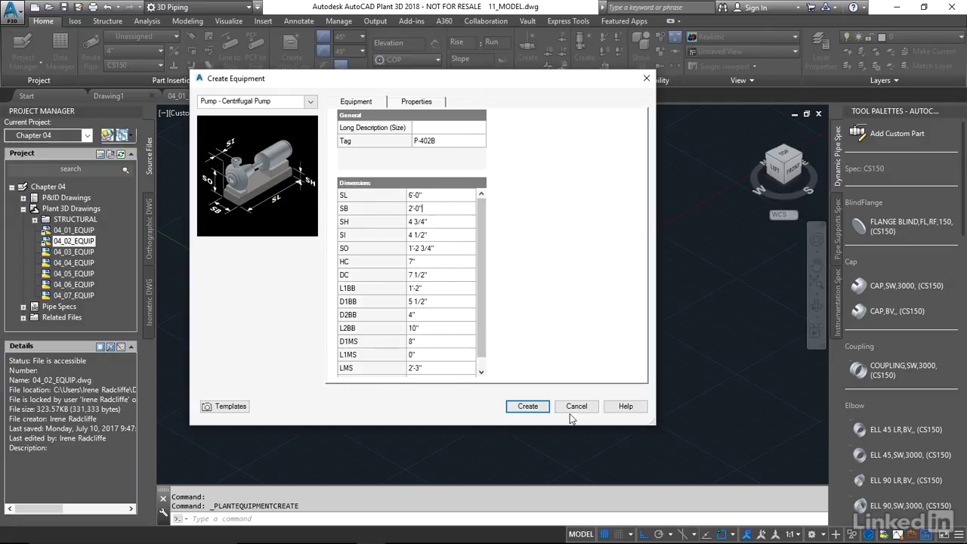
left_click(527, 407)
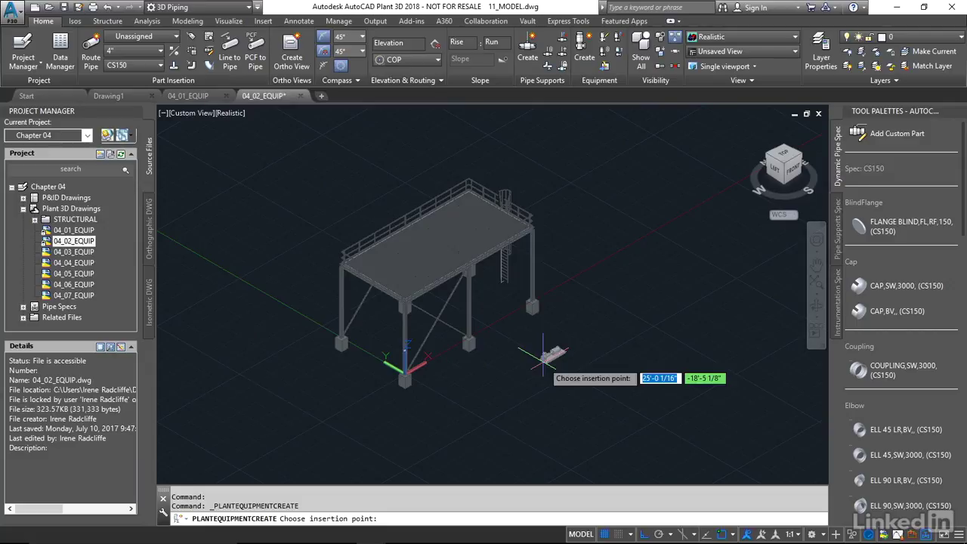
- Insert pump P-402B at point 25',3' under the platform and zoom to check it
type("25")
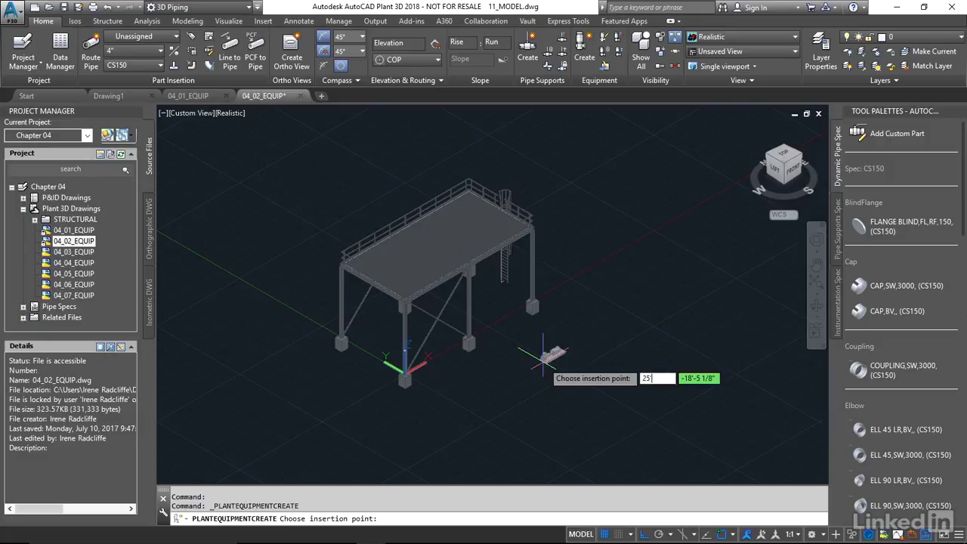
key("Tab")
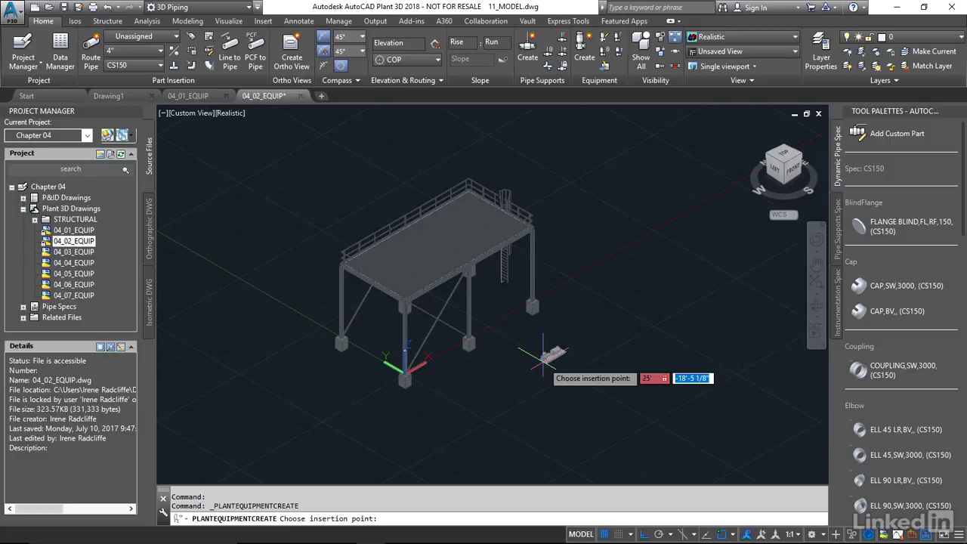
type("3")
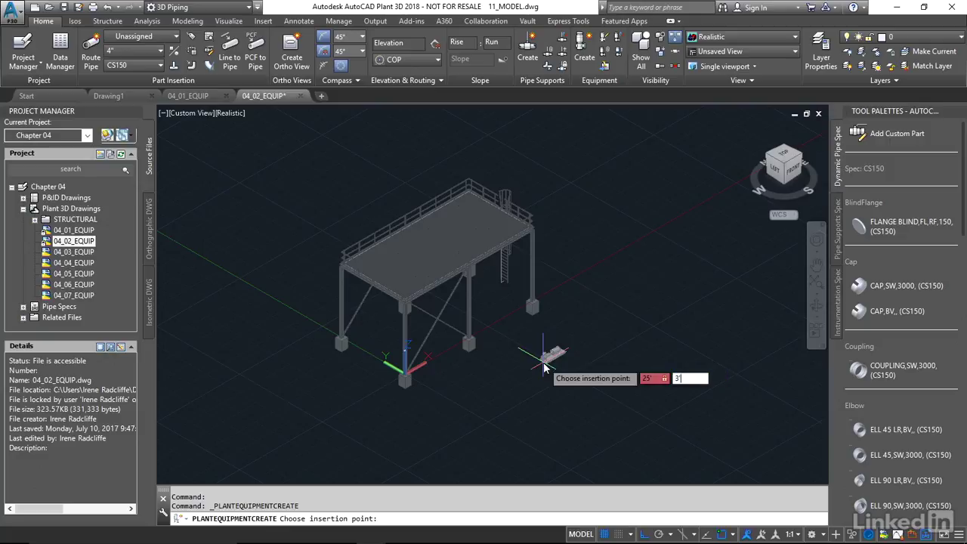
key("Return")
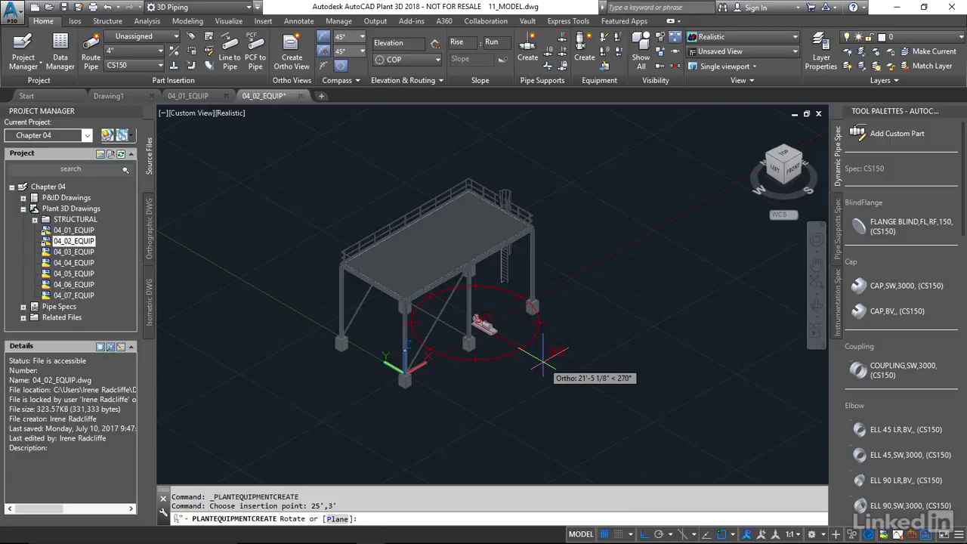
scroll(538, 365, "up", 4)
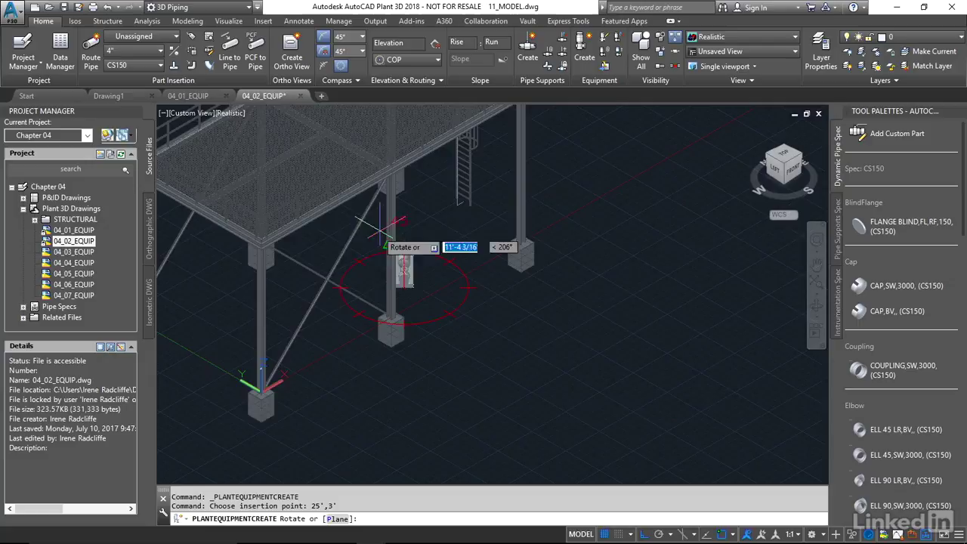
scroll(331, 234, "down", 3)
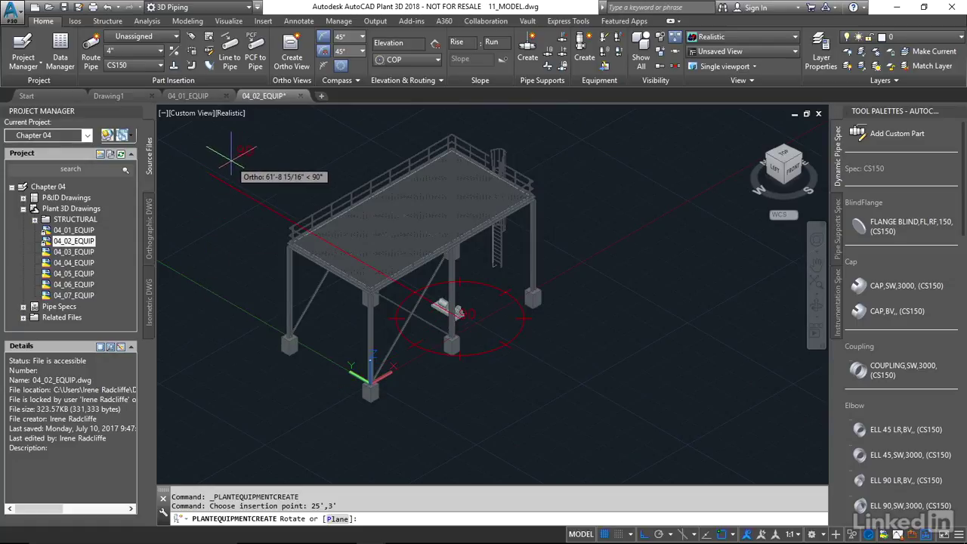
- Accept the default rotation and zoom in on P-402B's flanged 6" nozzle N-1
left_click(237, 158)
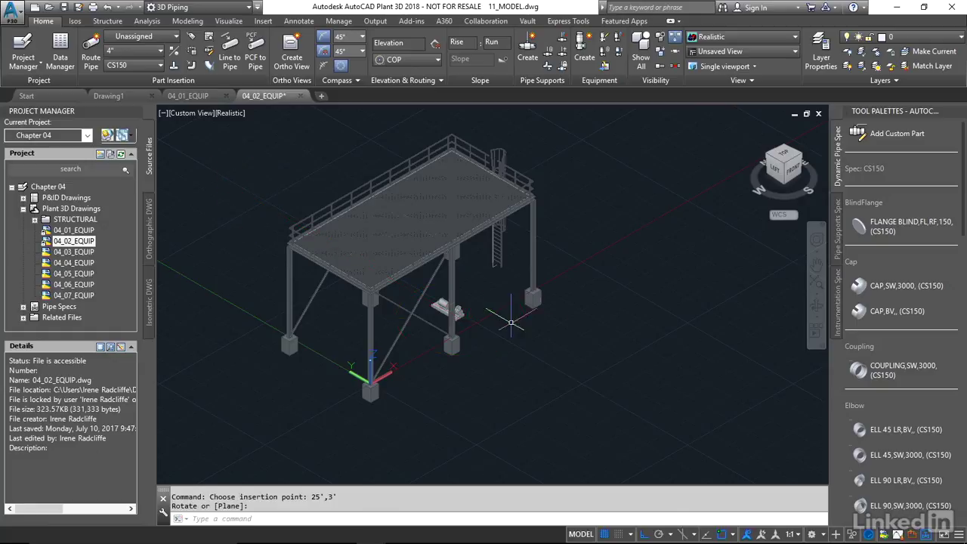
scroll(523, 318, "up", 4)
middle_click_drag(386, 309, 497, 297)
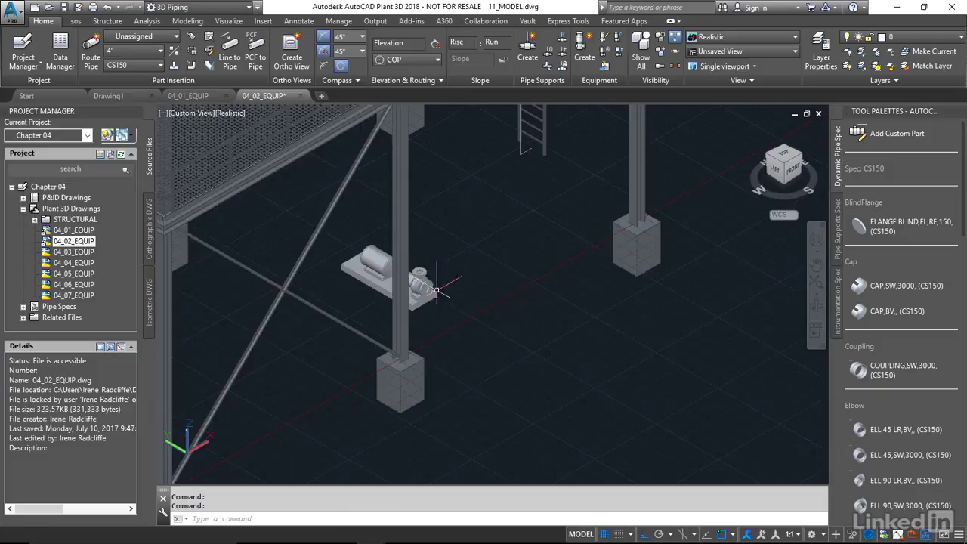
mouse_move(427, 288)
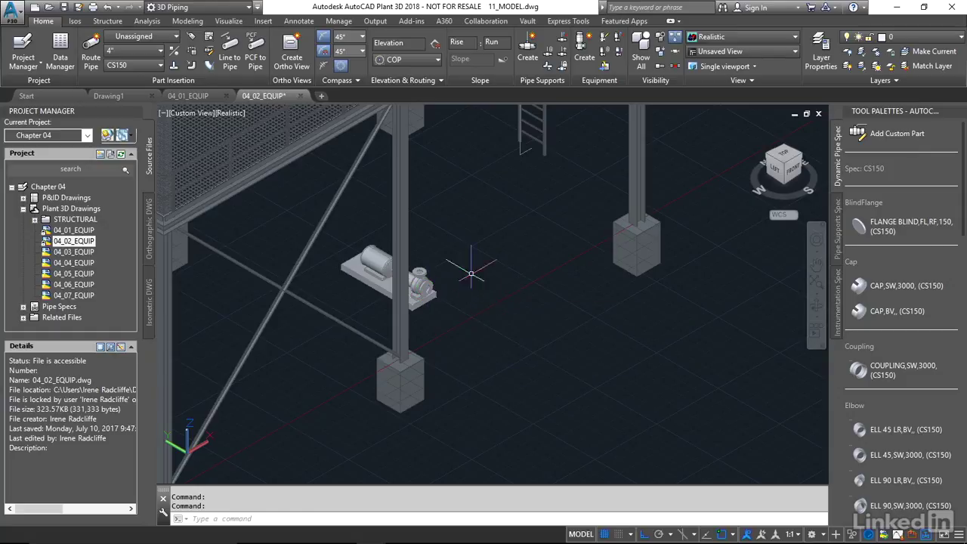
- Copy pump P-402B from base point 0,0,0 to 6',0 along X
type("copy")
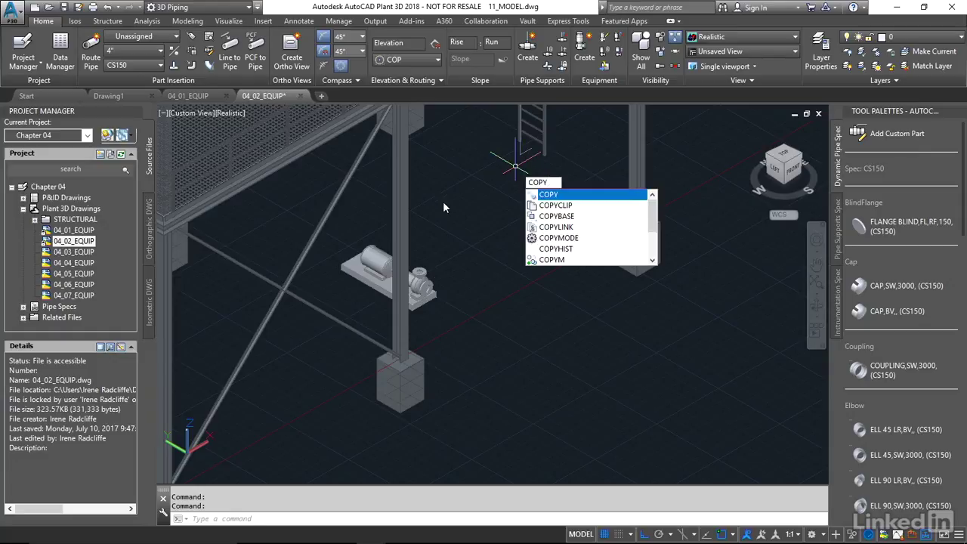
key("Return")
left_click(430, 285)
key("Return")
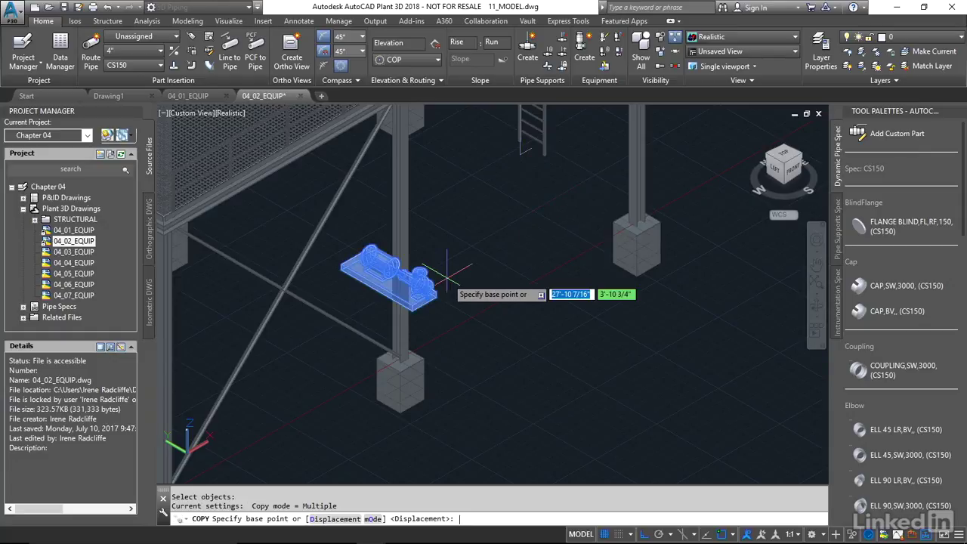
type("0,0,0")
key("Return")
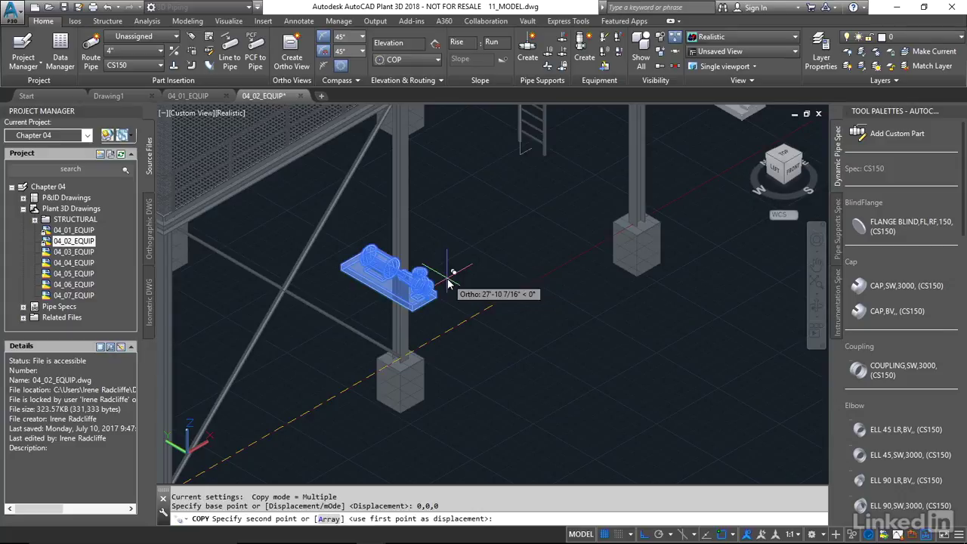
type("6',0,0")
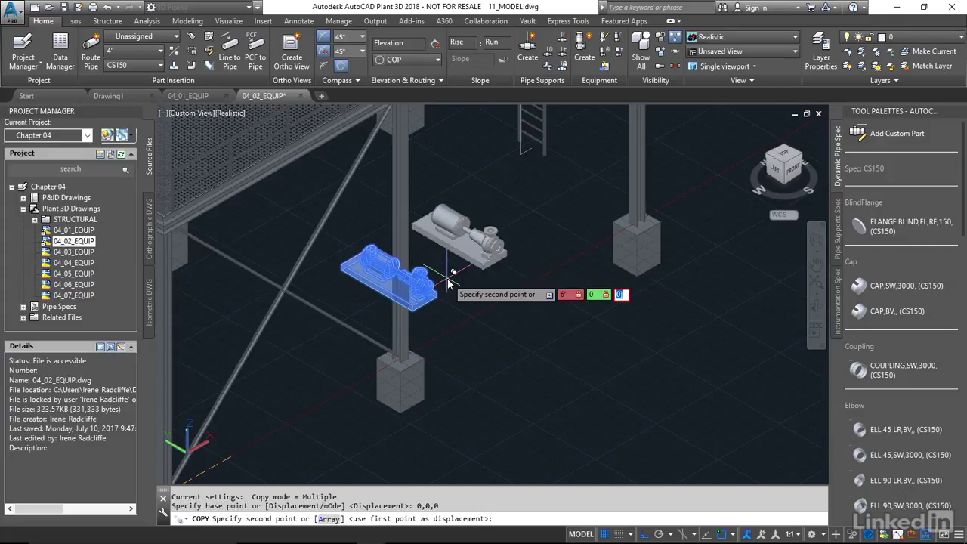
key("Return")
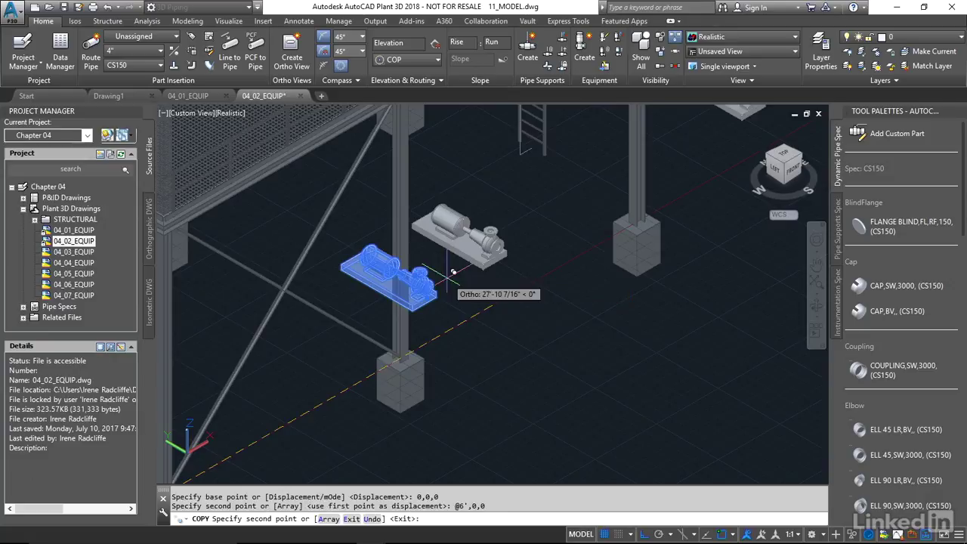
key("Return")
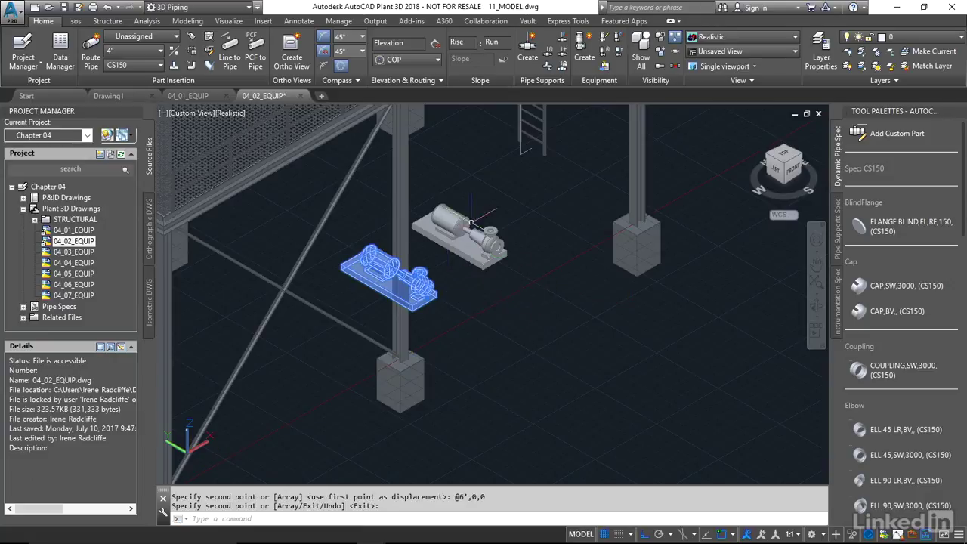
- Orbit and zoom in on both pumps, then select the copy needing a new tag
mouse_move(453, 229)
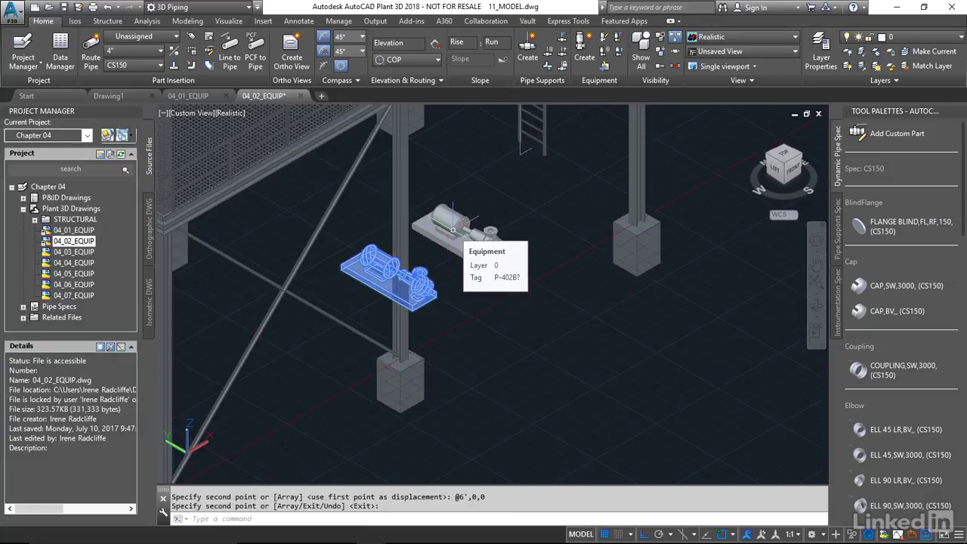
middle_click_drag(452, 231, 423, 261, "shift")
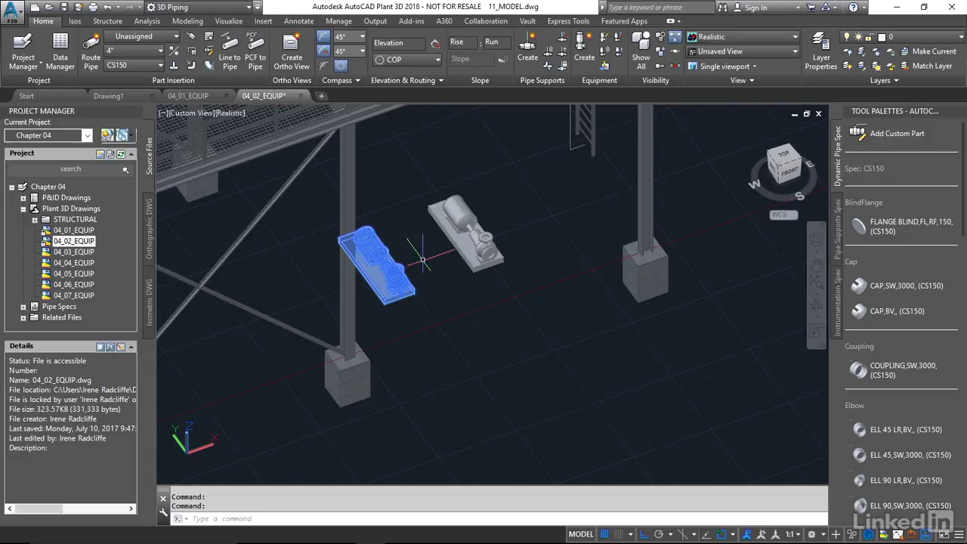
scroll(463, 219, "up", 2)
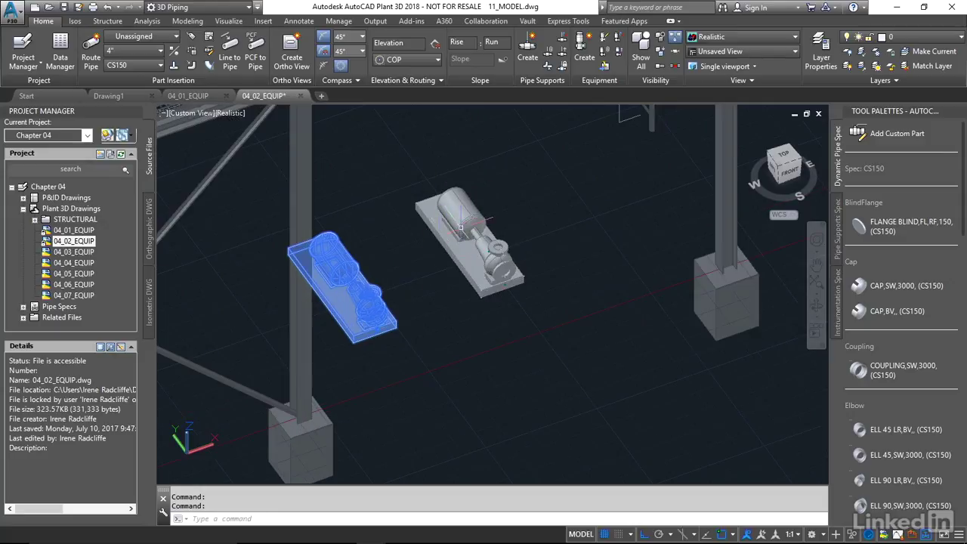
left_click(468, 229)
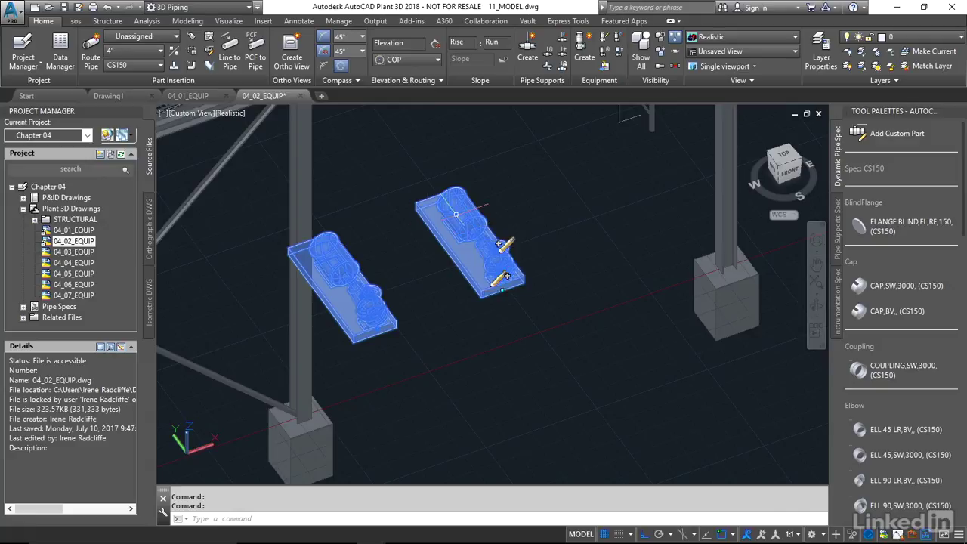
- Change the copied pump's tag number from 402B to 402A through Assign Tag
right_click(455, 220)
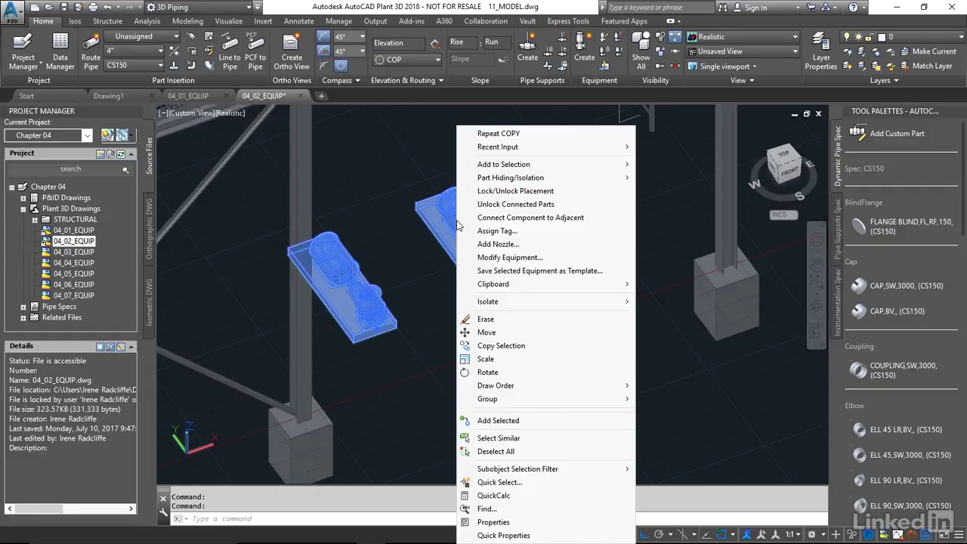
left_click(497, 230)
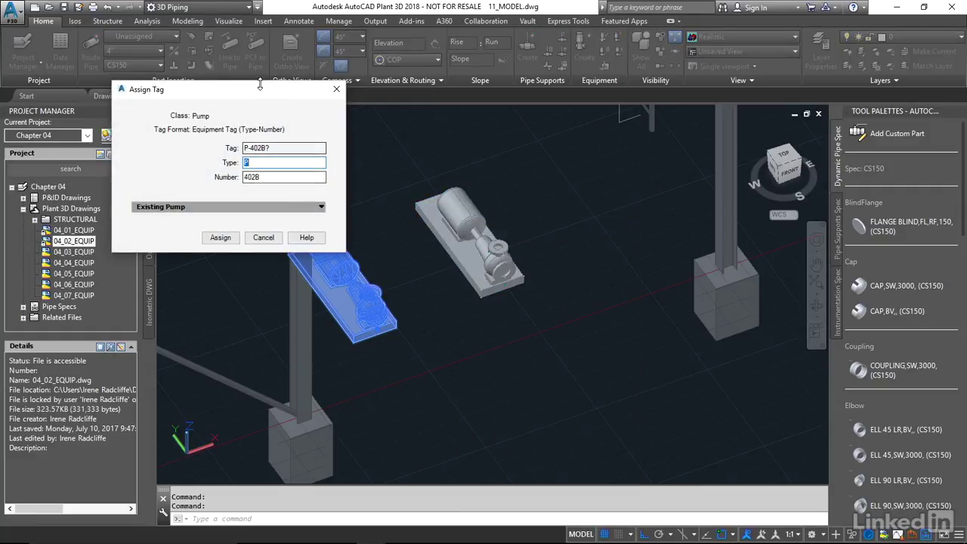
left_click_drag(260, 85, 321, 71)
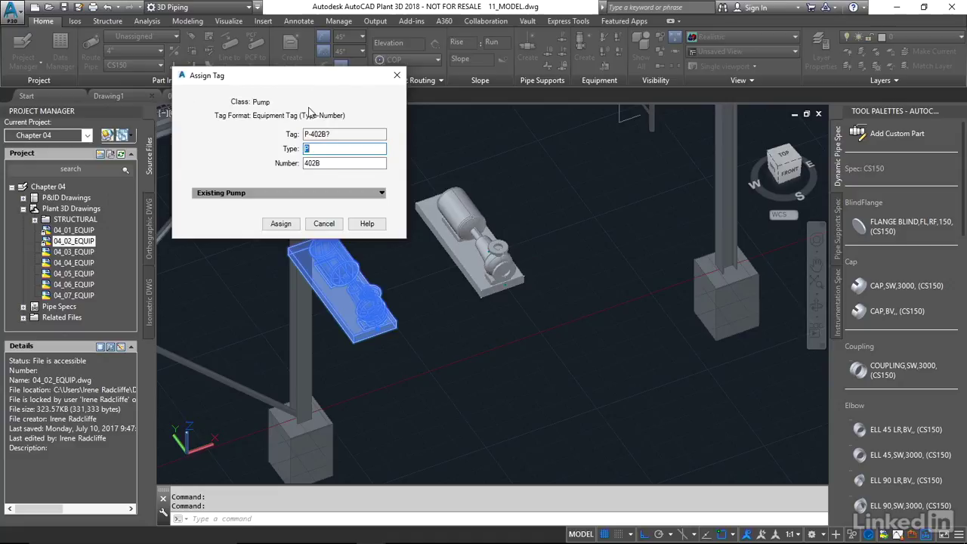
left_click(322, 163)
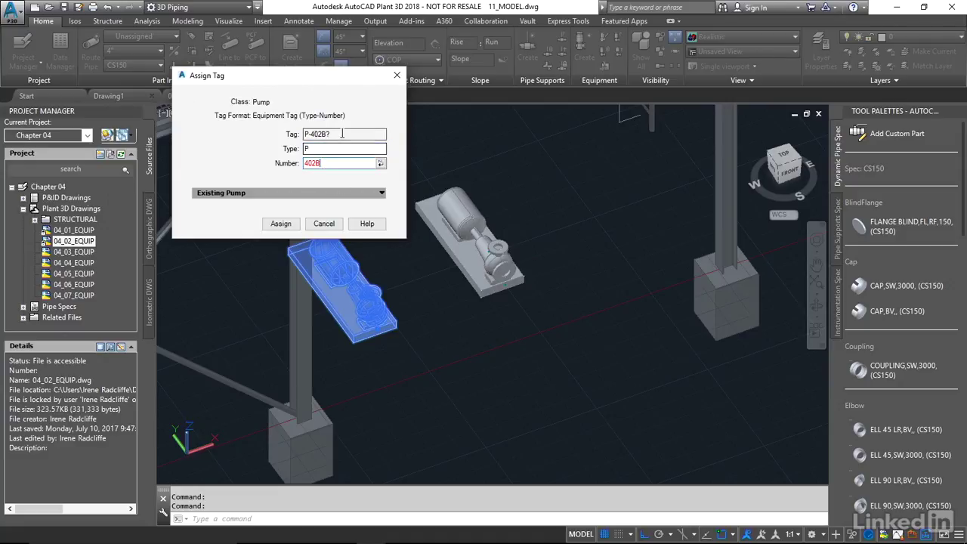
key("BackSpace")
type("A")
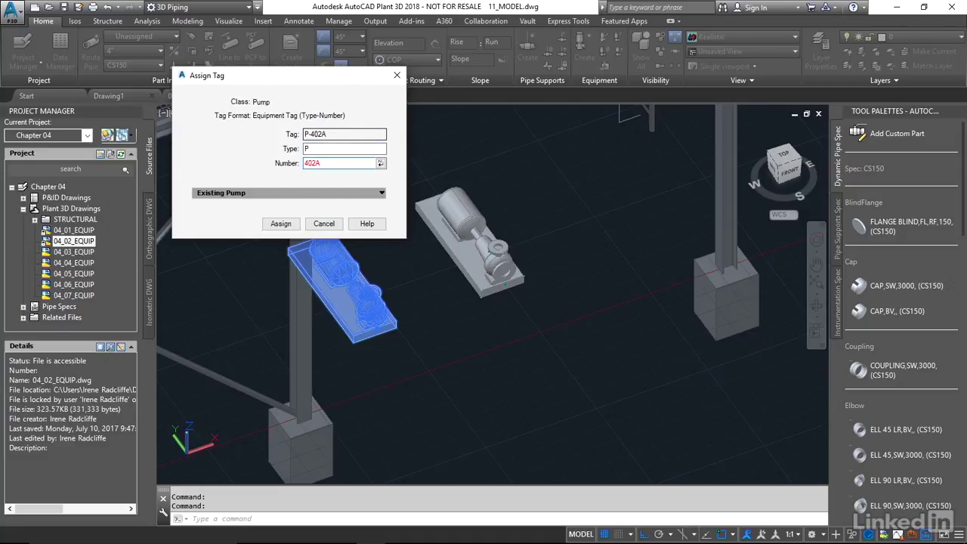
left_click(281, 223)
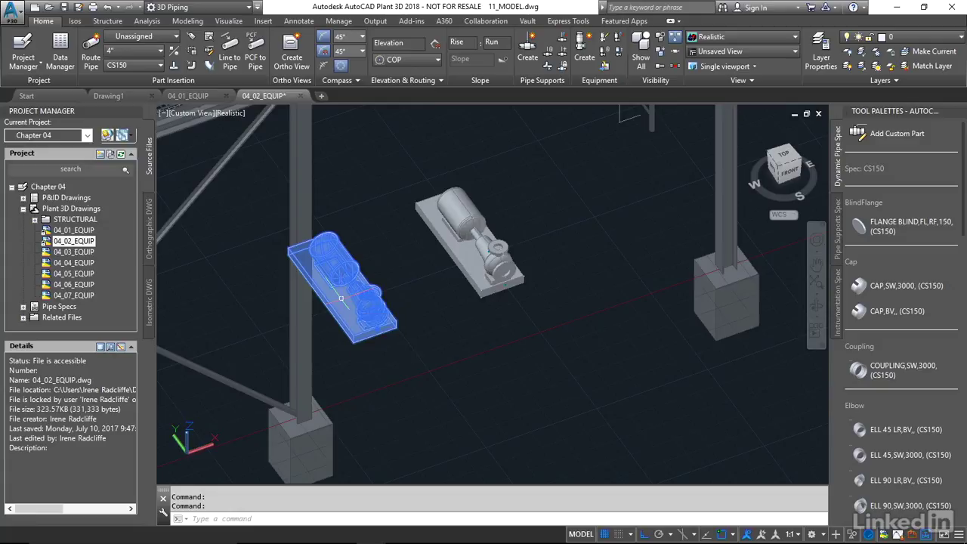
- Clear the selection, zoom out to the platform, and start a Heat Exchanger - Reboiler
key("Escape")
scroll(514, 346, "down", 5)
middle_click_drag(514, 346, 520, 323)
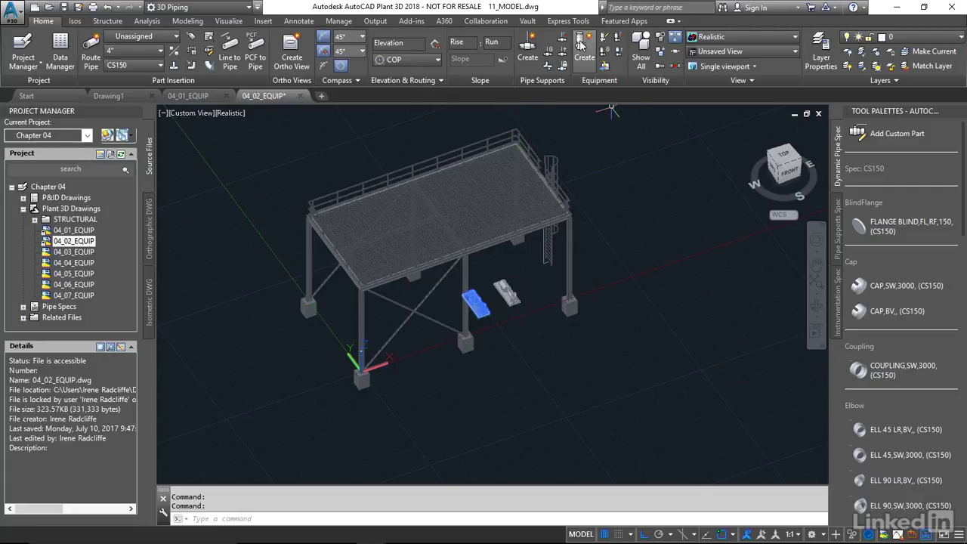
left_click(581, 50)
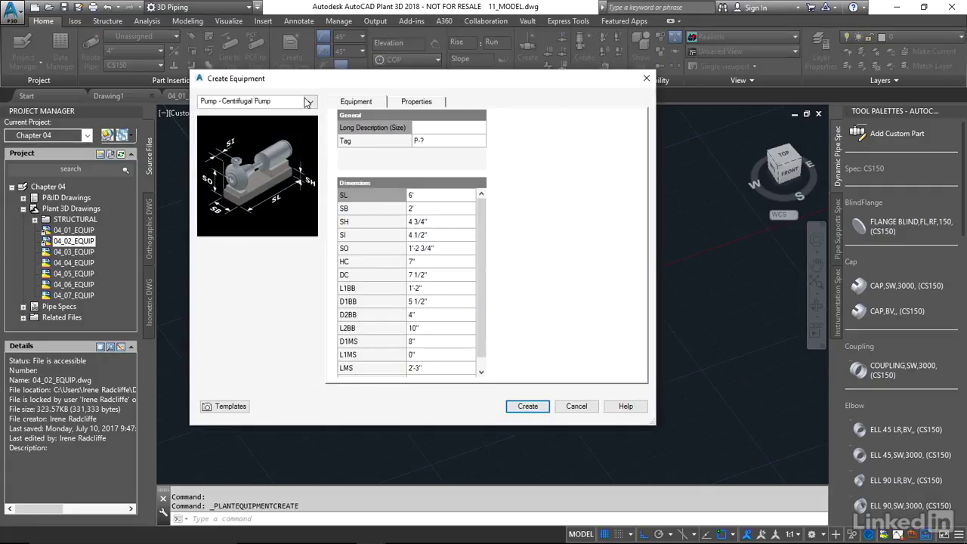
left_click(310, 102)
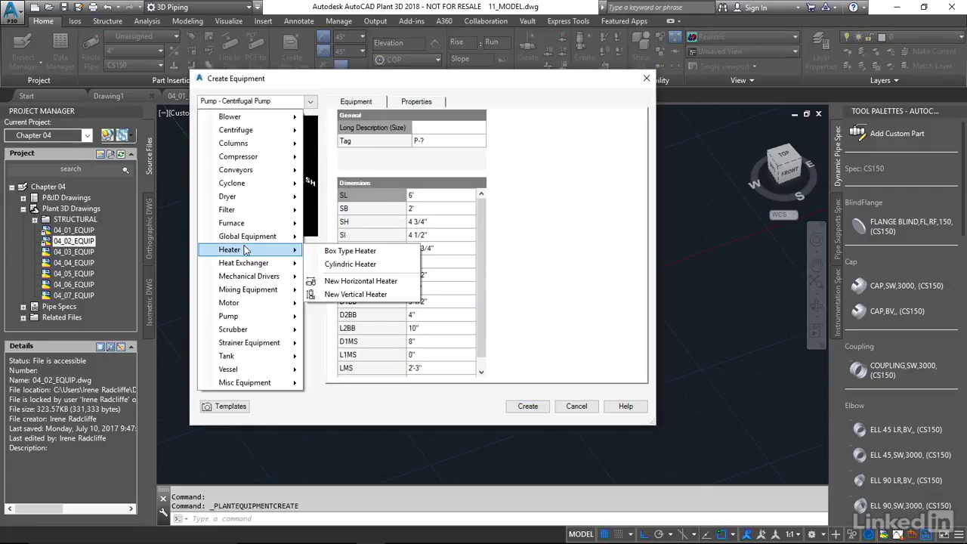
mouse_move(242, 266)
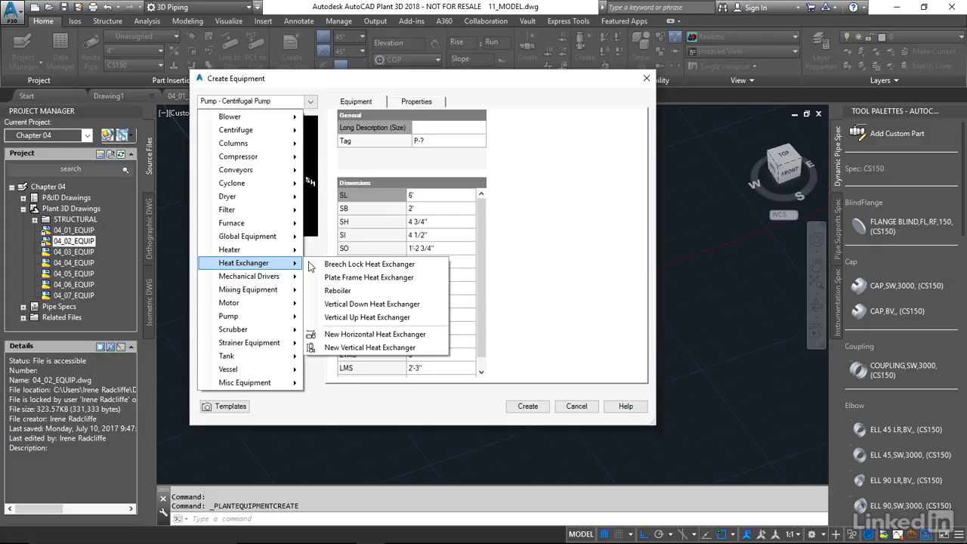
left_click(338, 290)
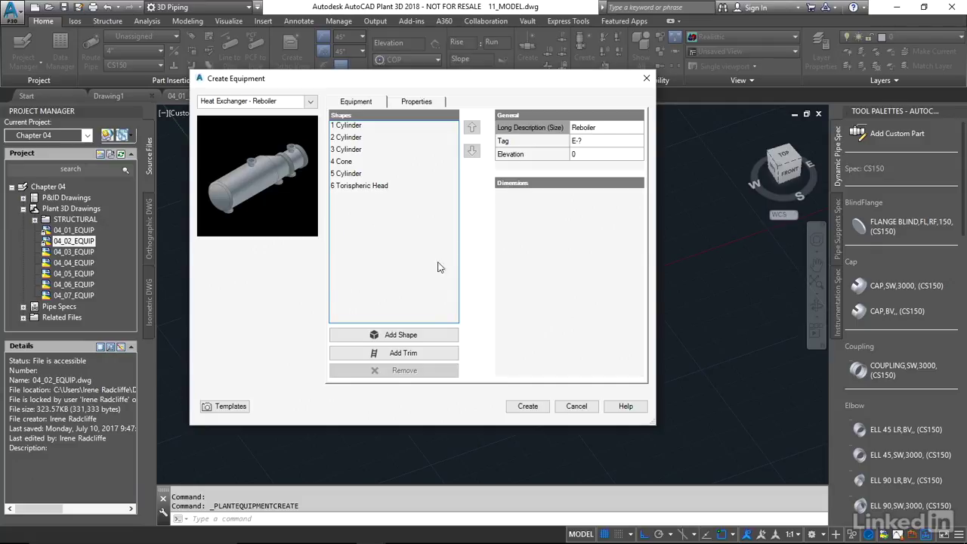
- Inspect the dimensions of each reboiler shape: the cylinders, the cone and the torispheric head
left_click(355, 125)
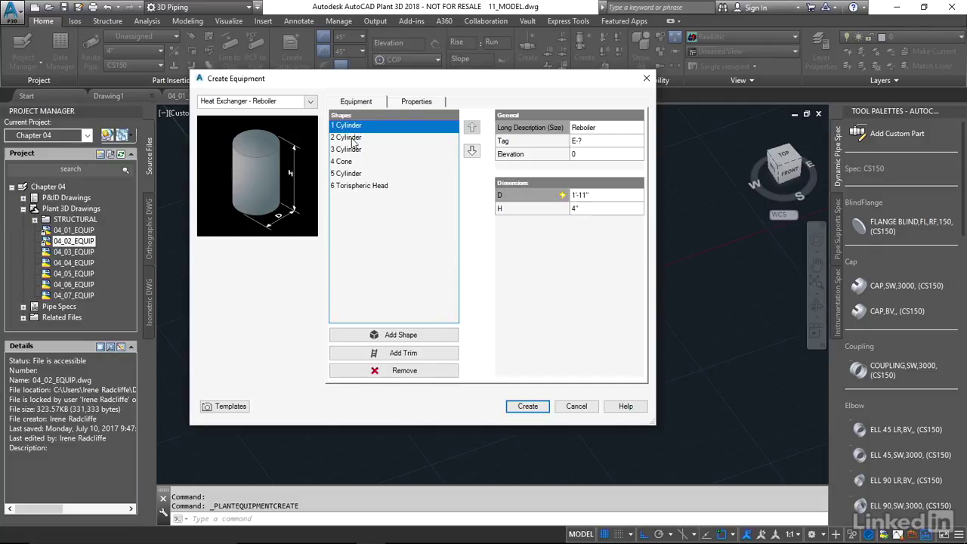
left_click(354, 138)
left_click(355, 149)
left_click(348, 161)
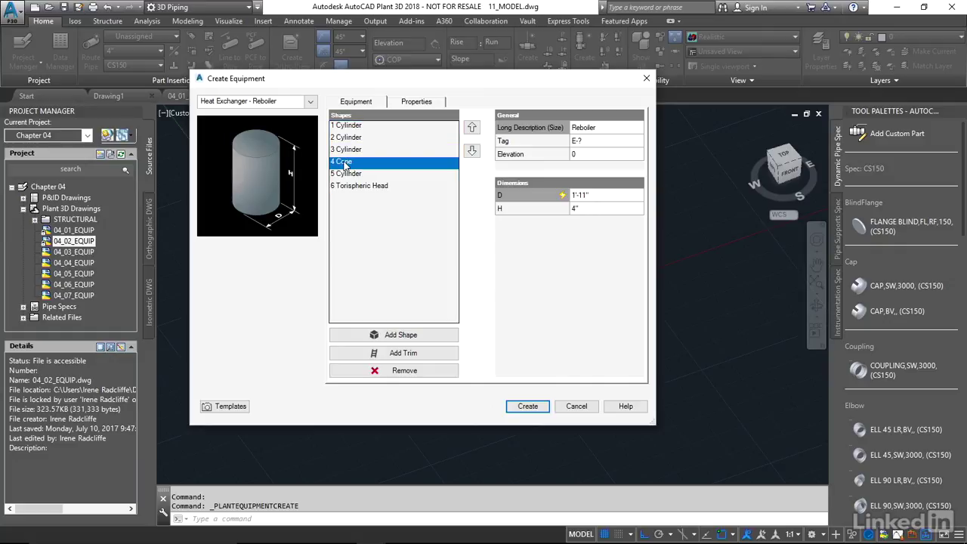
left_click(350, 175)
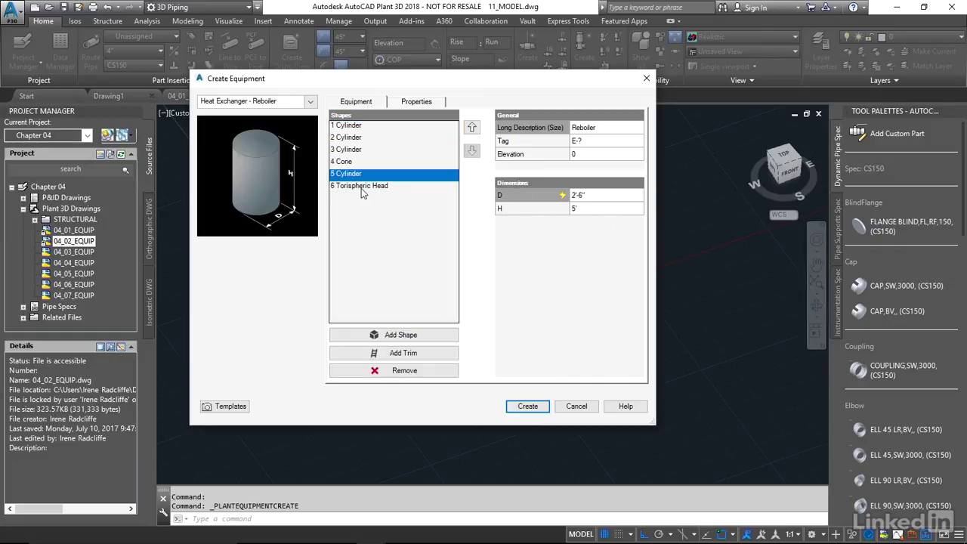
left_click(353, 187)
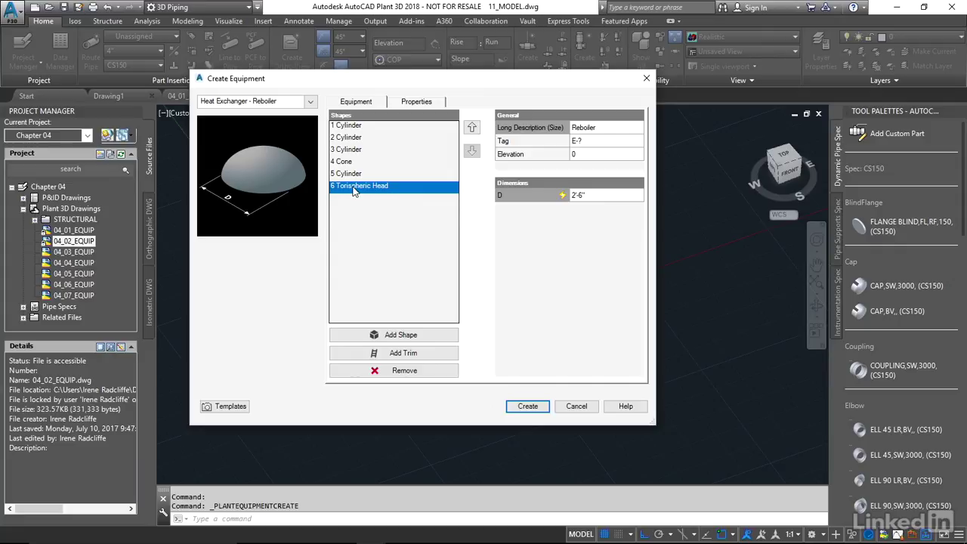
- Insert the reboiler beside the platform lying horizontally, then orbit to inspect it
left_click(528, 407)
scroll(514, 378, "up", 3)
scroll(514, 375, "up", 5)
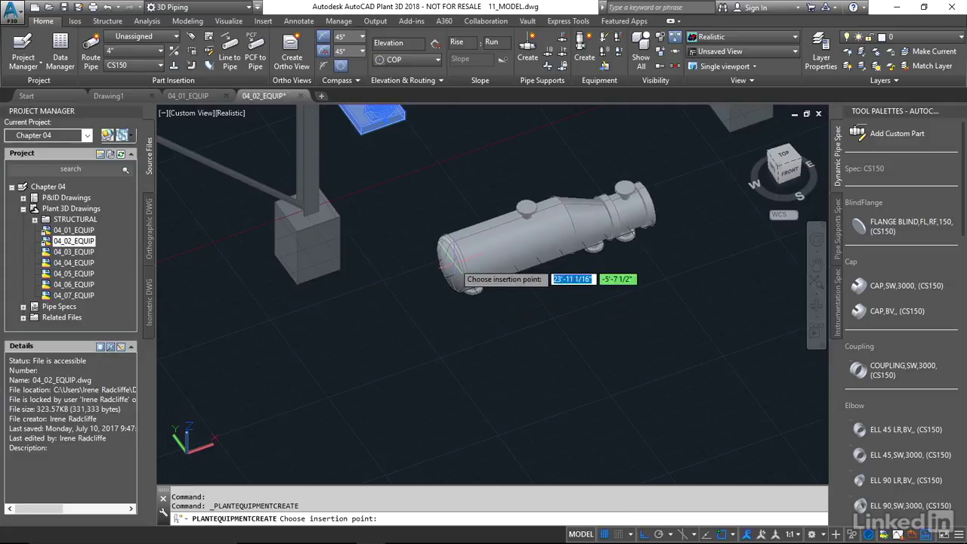
left_click(467, 309)
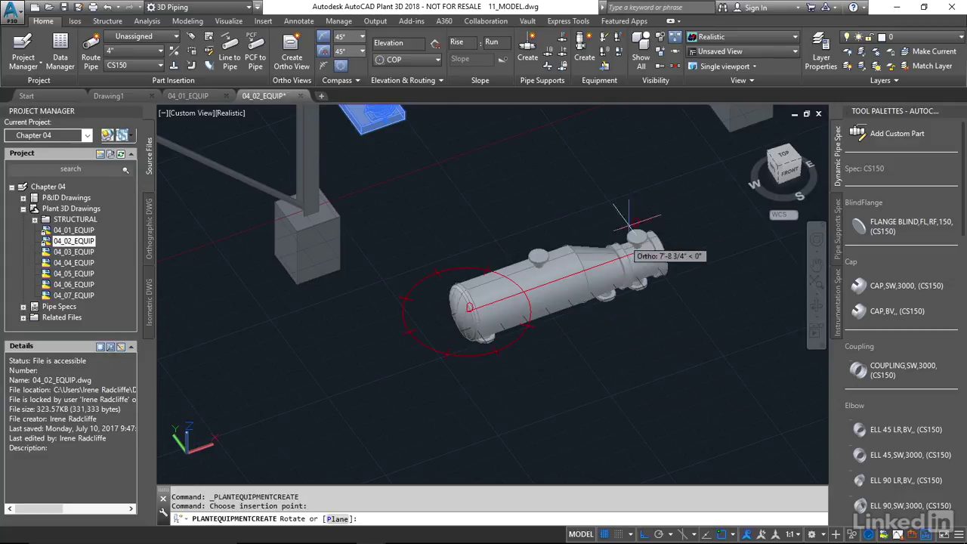
left_click(669, 249)
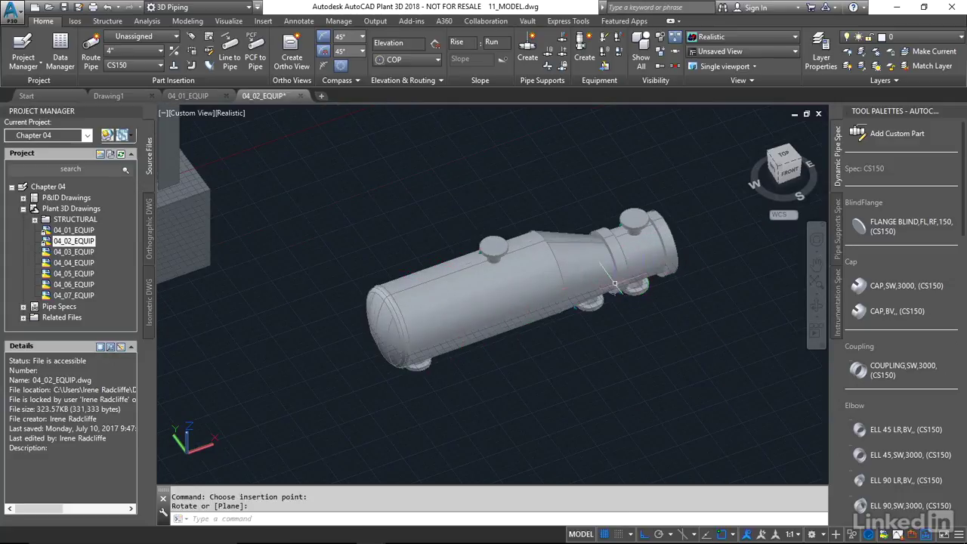
left_click(569, 285)
middle_click_drag(568, 286, 521, 272, "shift")
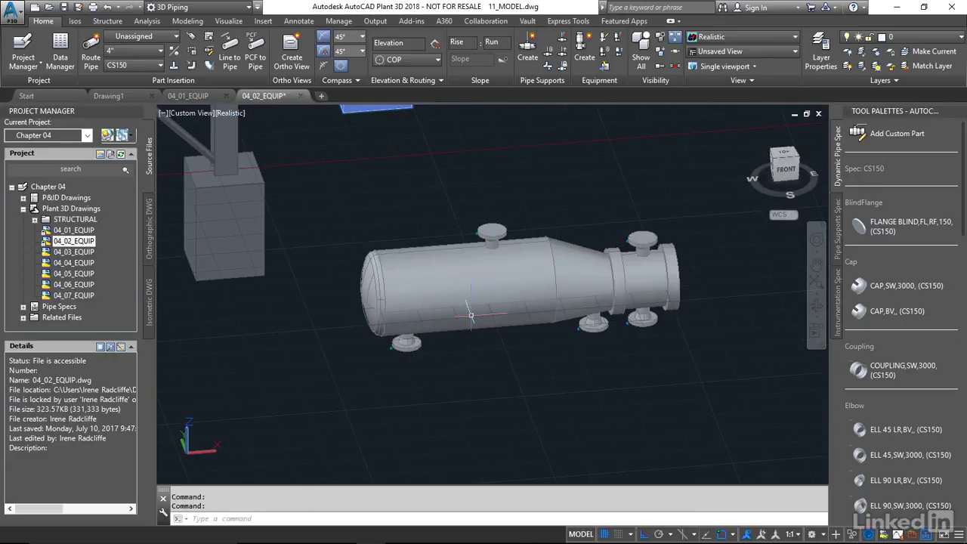
- Remove shape 6, the Torispheric Head, from the reboiler in Modify Equipment, leaving five shapes
left_click(484, 295)
right_click(486, 294)
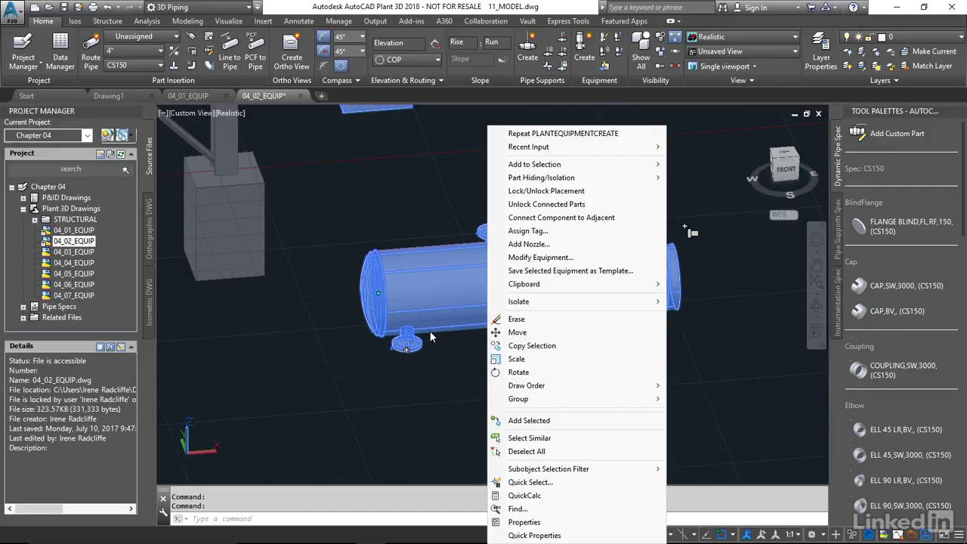
left_click(527, 257)
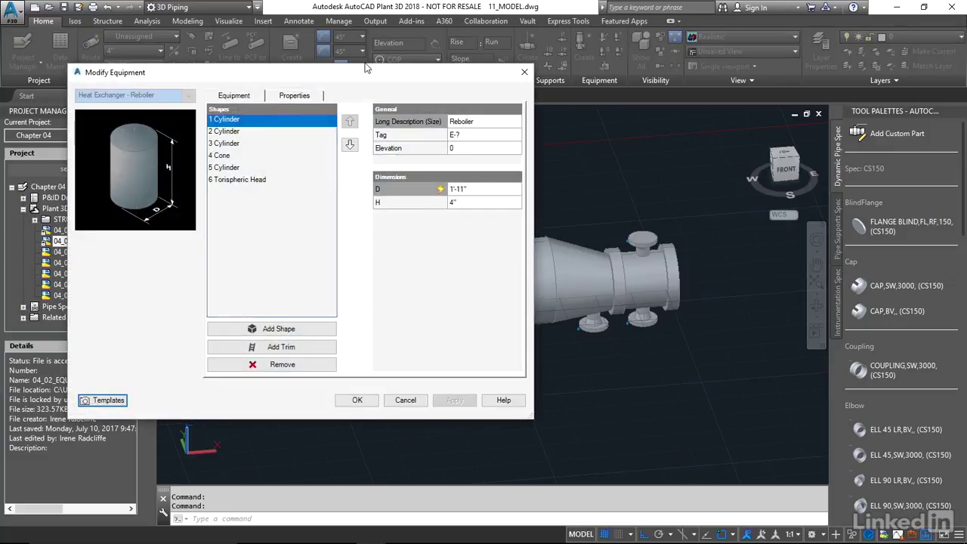
left_click_drag(366, 70, 288, 75)
left_click(174, 179)
left_click(205, 364)
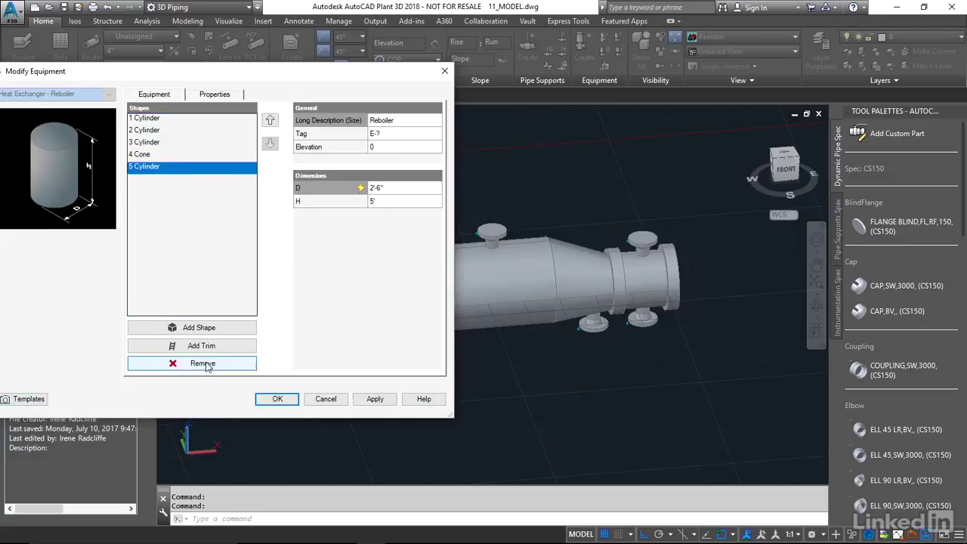
left_click_drag(276, 74, 175, 58)
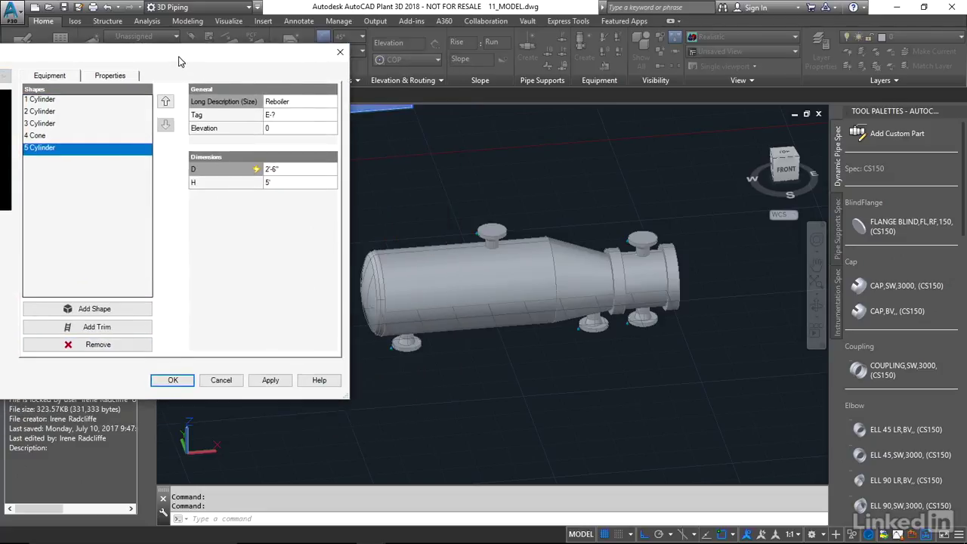
left_click(173, 380)
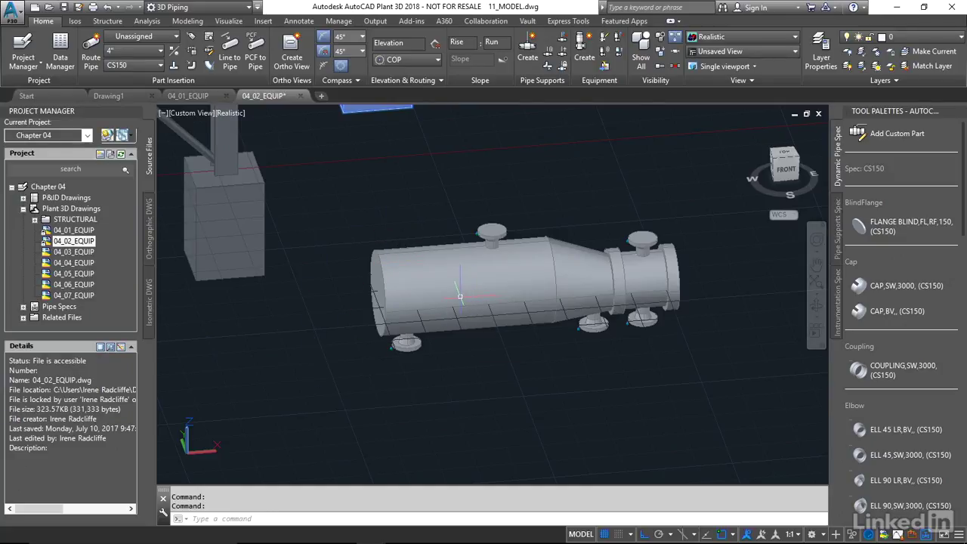
- Erase the reboiler so the ground beside the platform is empty again
key("Escape")
left_click(436, 278)
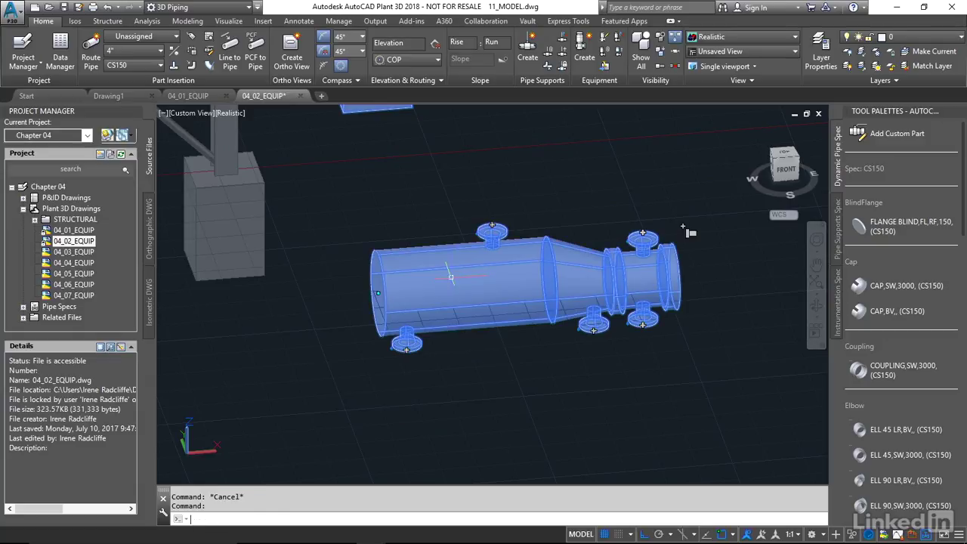
key("Delete")
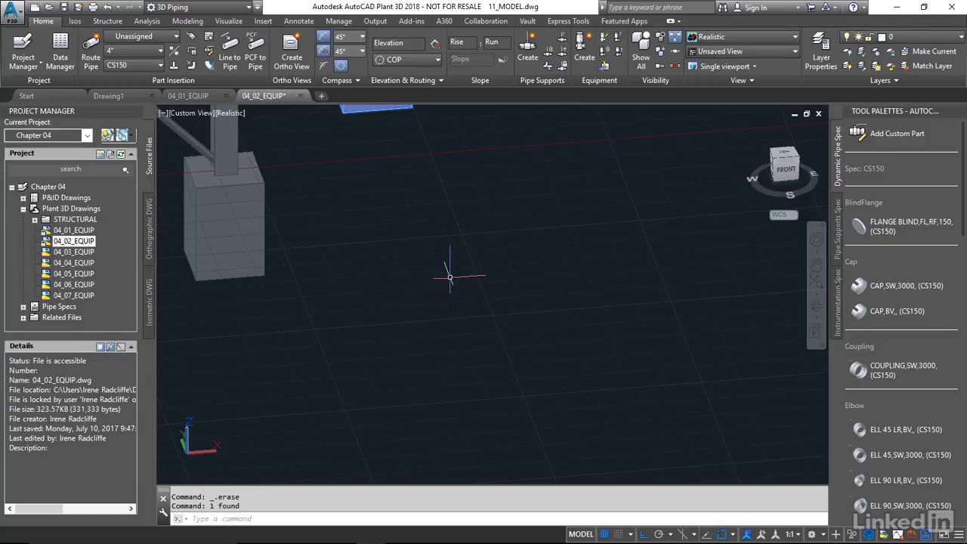